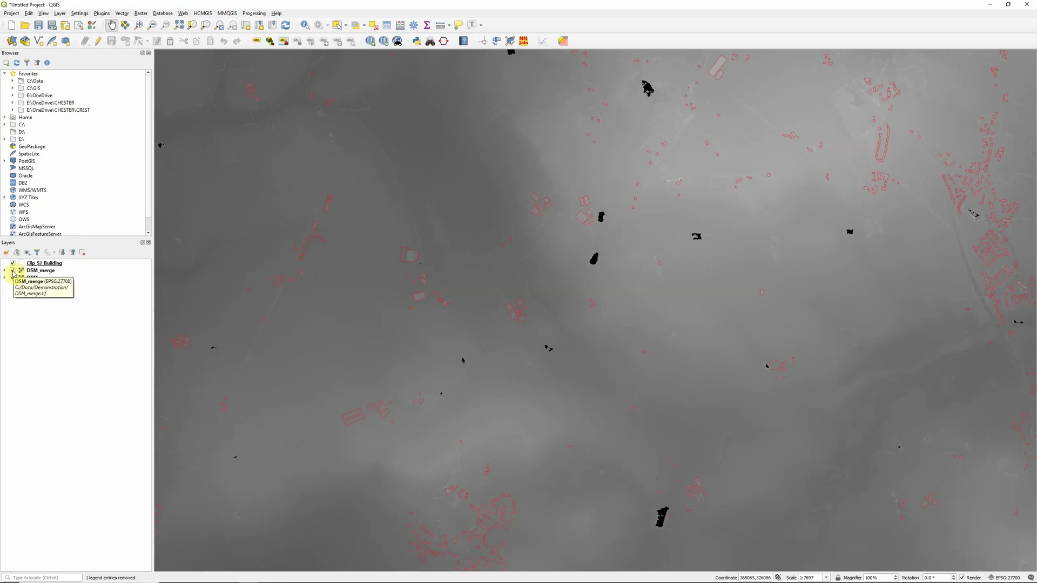
Toggle DSM_merge off and back on to compare with DTM, then zoom in on Clip_SJ_Building
click(13, 271)
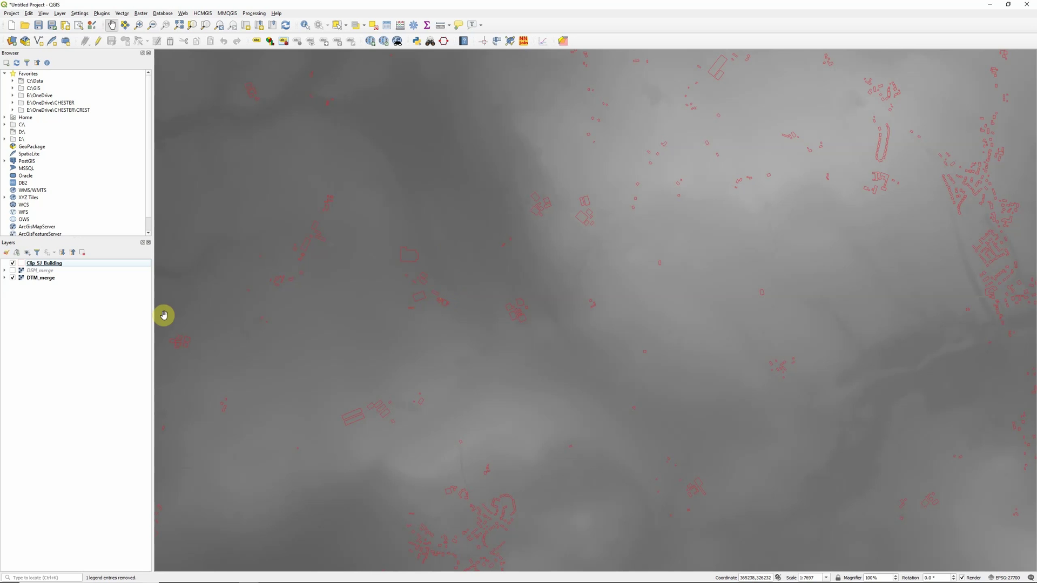
click(12, 271)
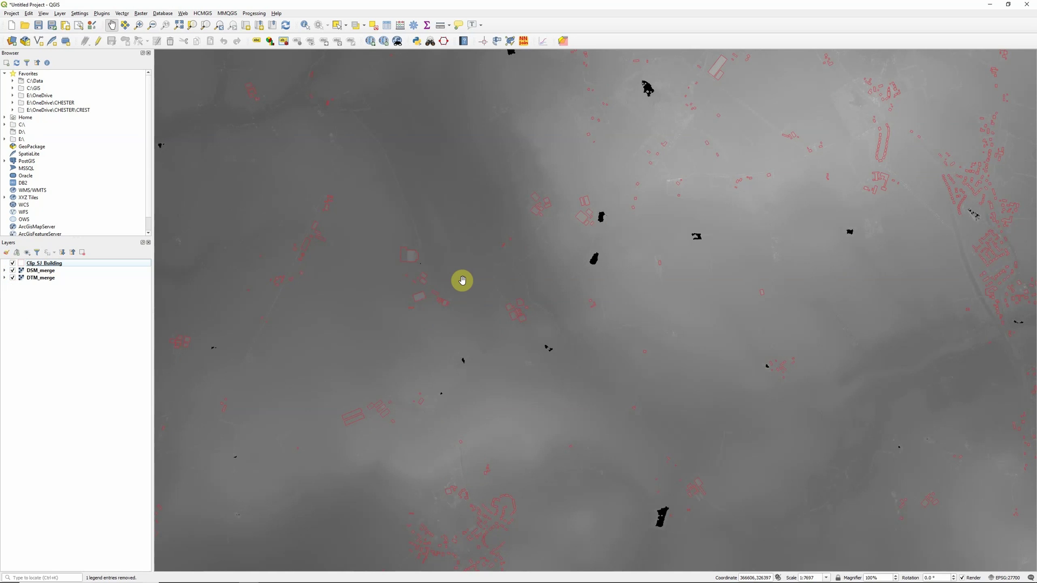
click(43, 263)
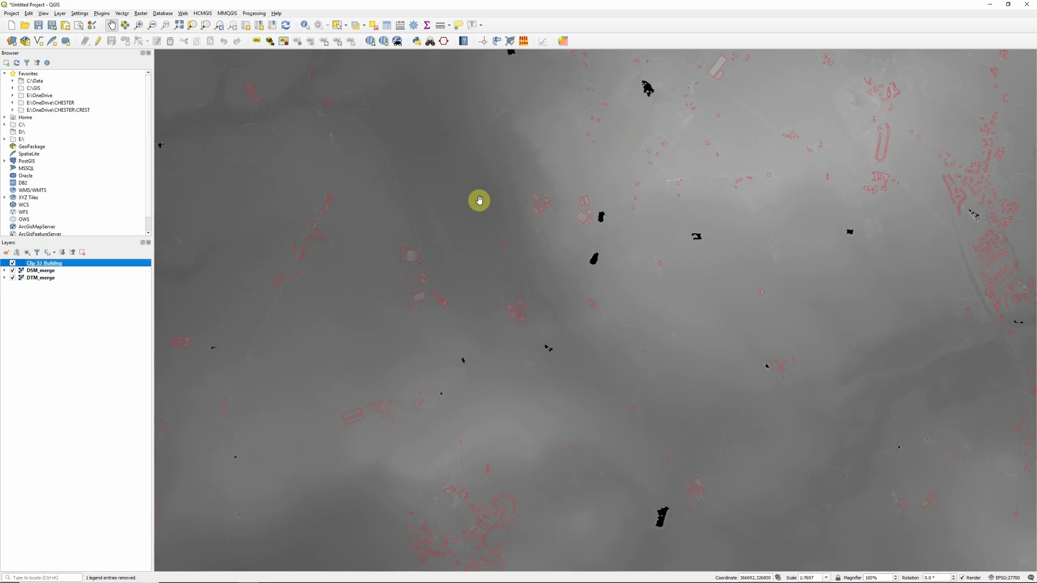
scroll(373, 270, up, 2)
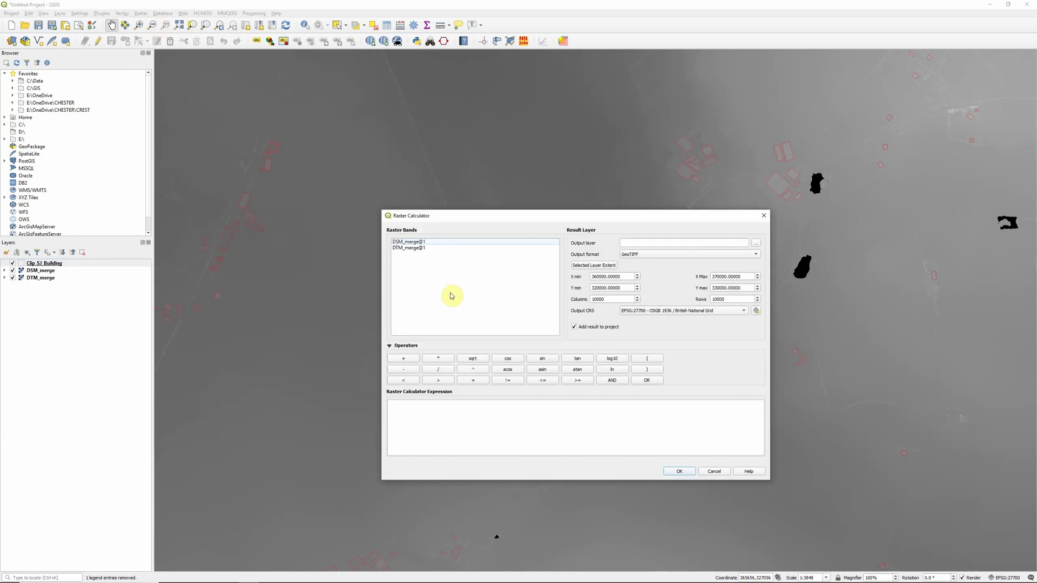
Build the expression "DSM_merge@1" - "DTM_merge@1" and choose where to save the output raster
double_click(409, 243)
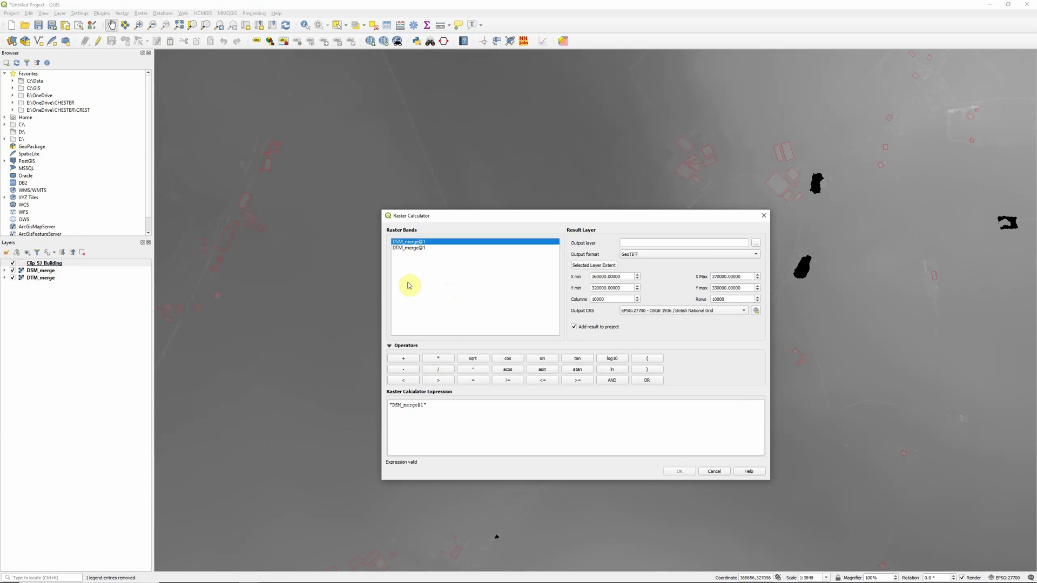
click(406, 372)
double_click(413, 248)
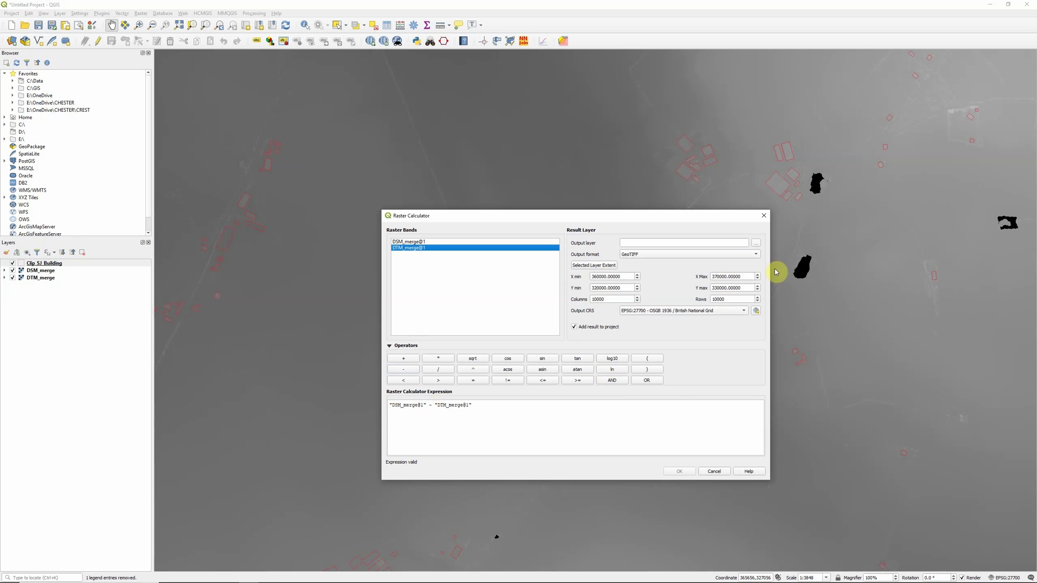
click(756, 243)
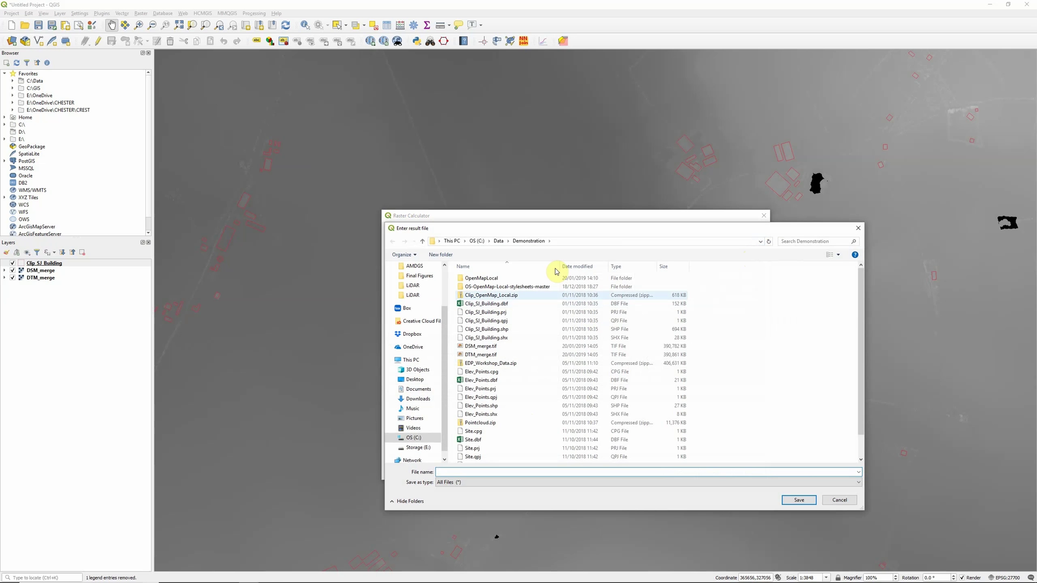
Save the result as heights.tif and run the raster calculation
text(heights.tif)
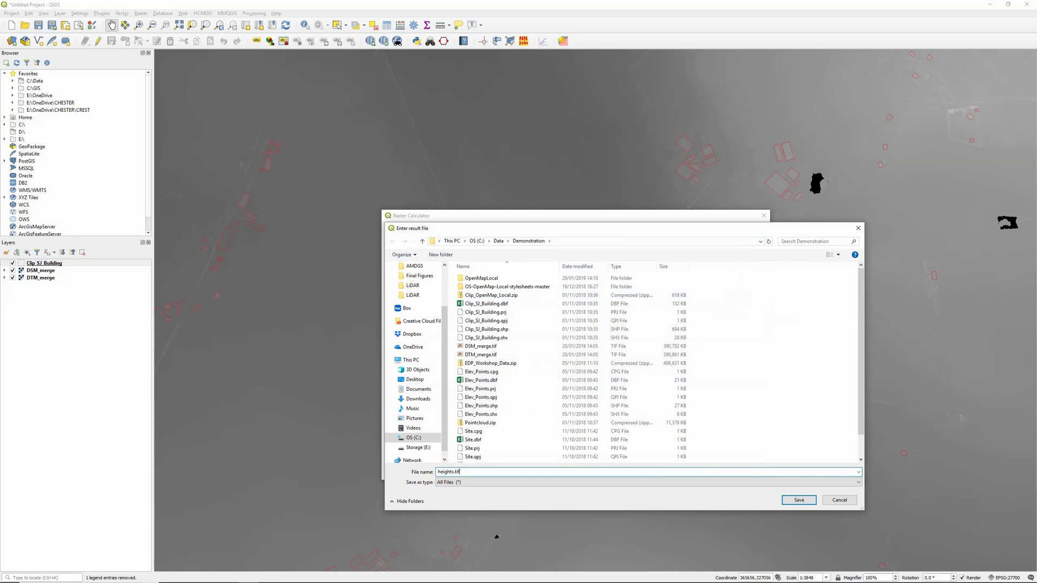
click(791, 500)
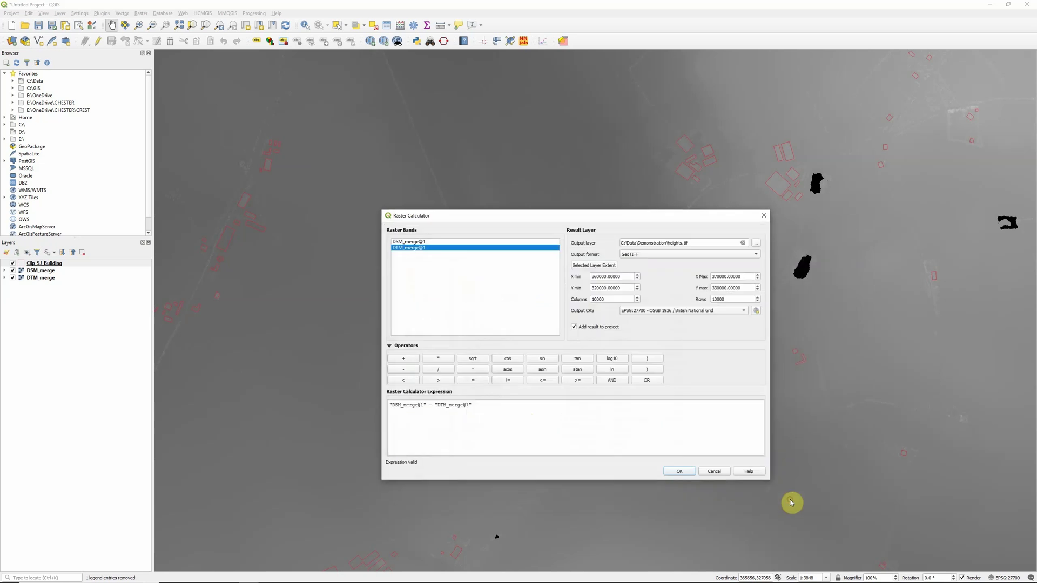
click(678, 472)
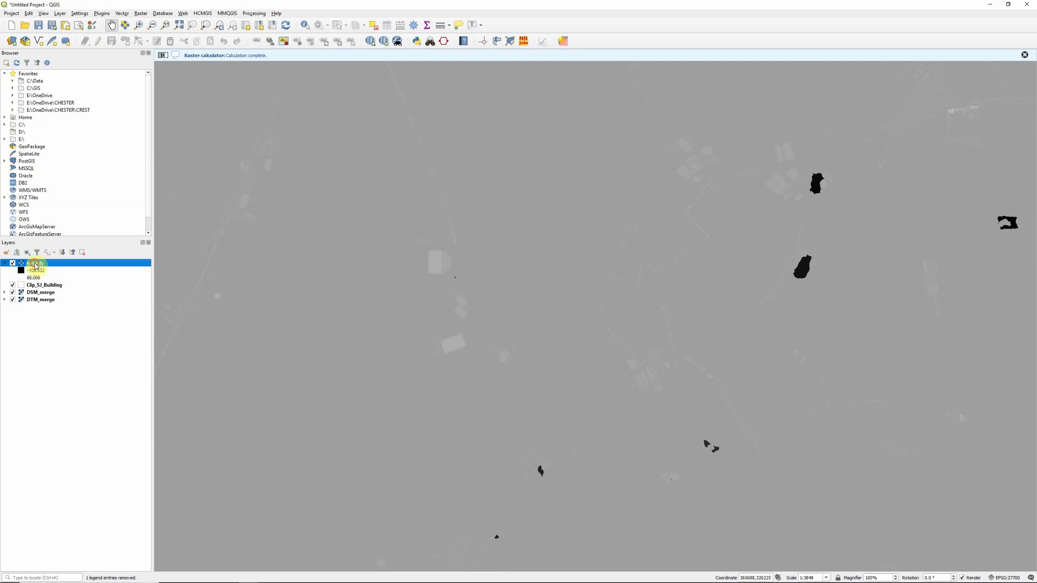
Place the heights layer below Clip_SJ_Building and check one building's height value with Identify Features
drag(35, 263, 36, 291)
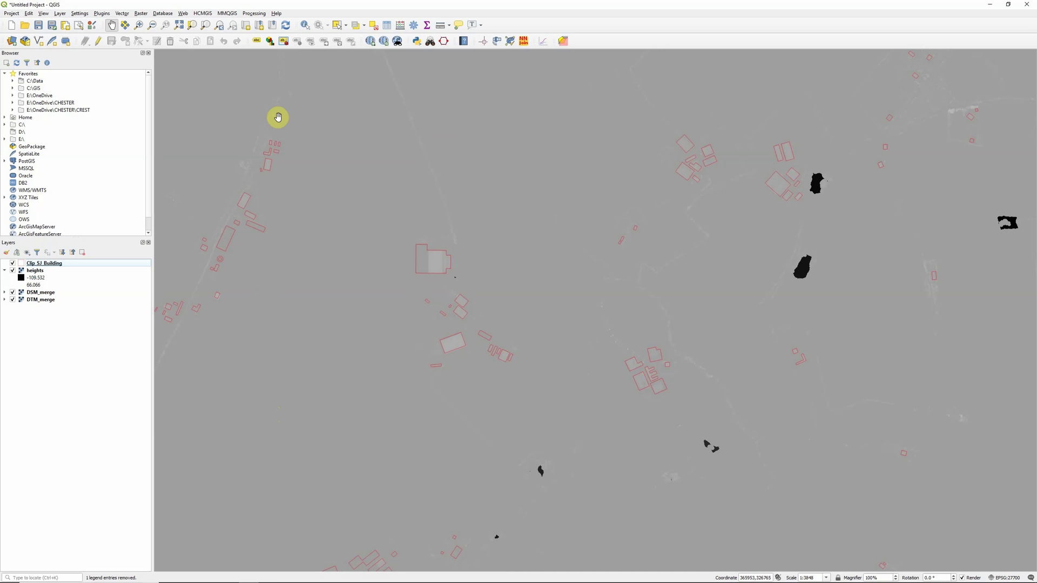
click(305, 25)
click(35, 270)
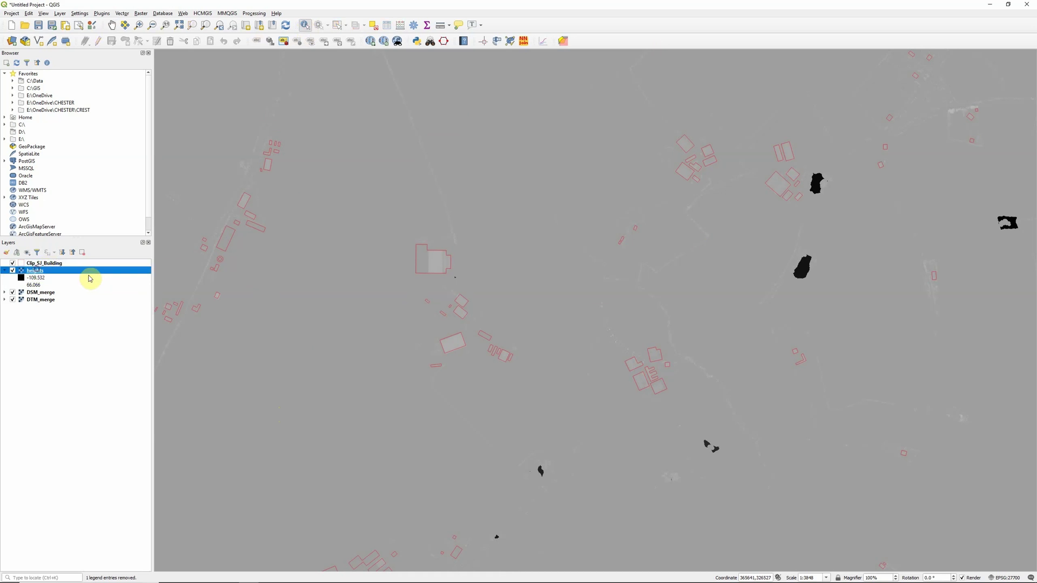
click(440, 265)
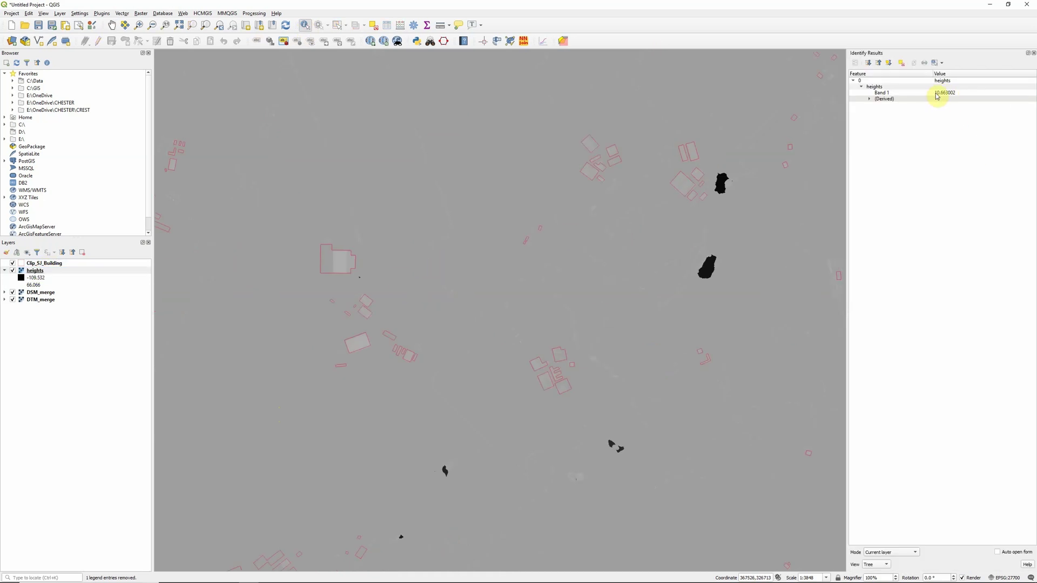
click(1033, 54)
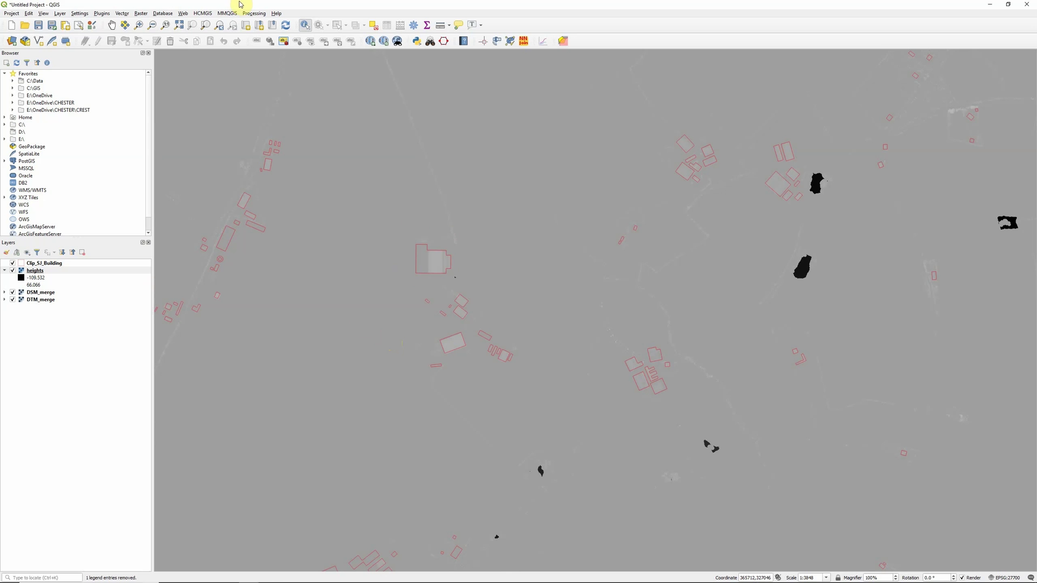
Search the Processing Toolbox for 'zona' and pick Raster analysis > Zonal statistics
click(250, 14)
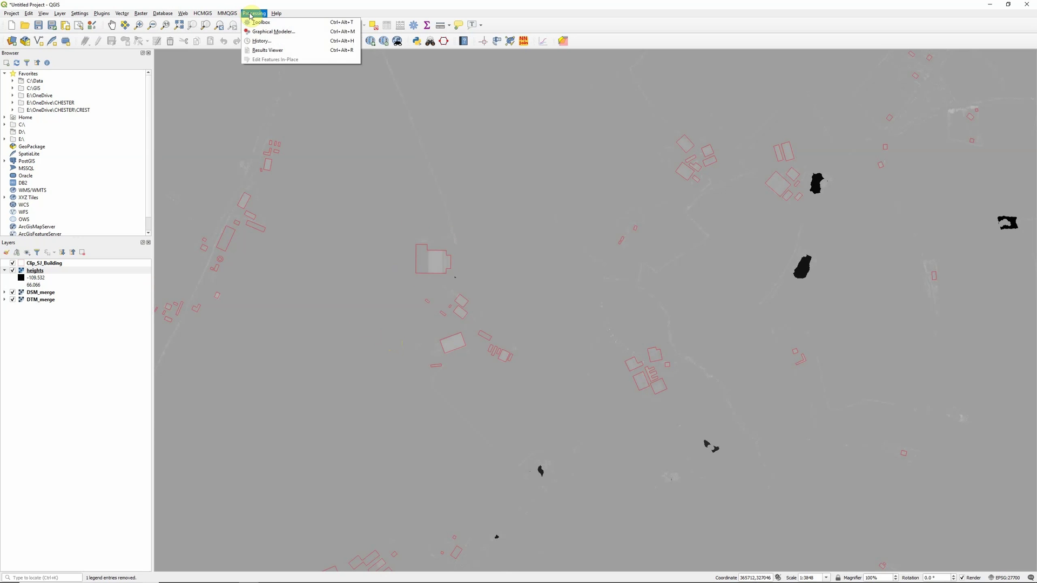
click(259, 22)
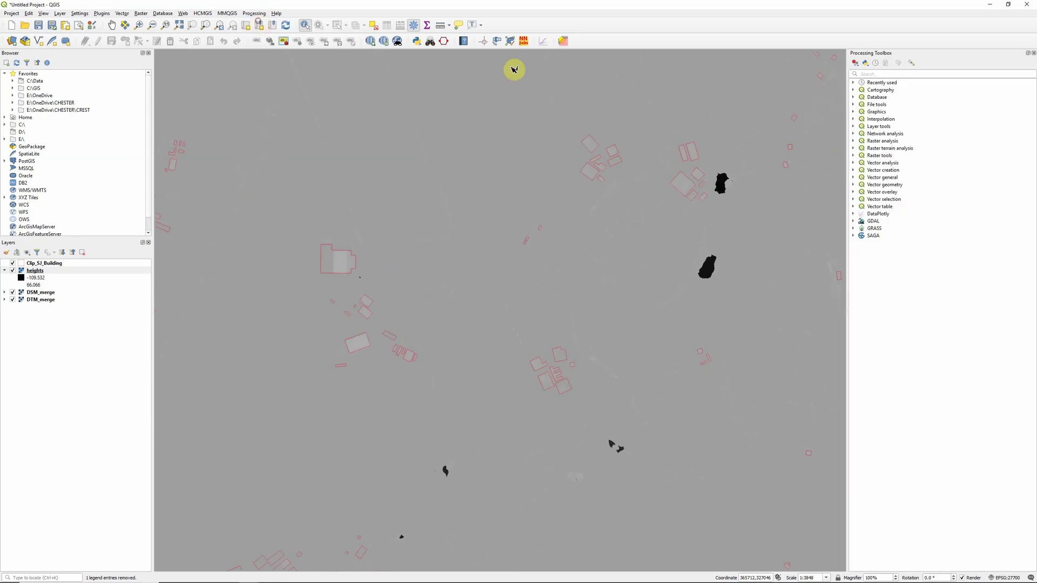
click(899, 77)
text(zonal)
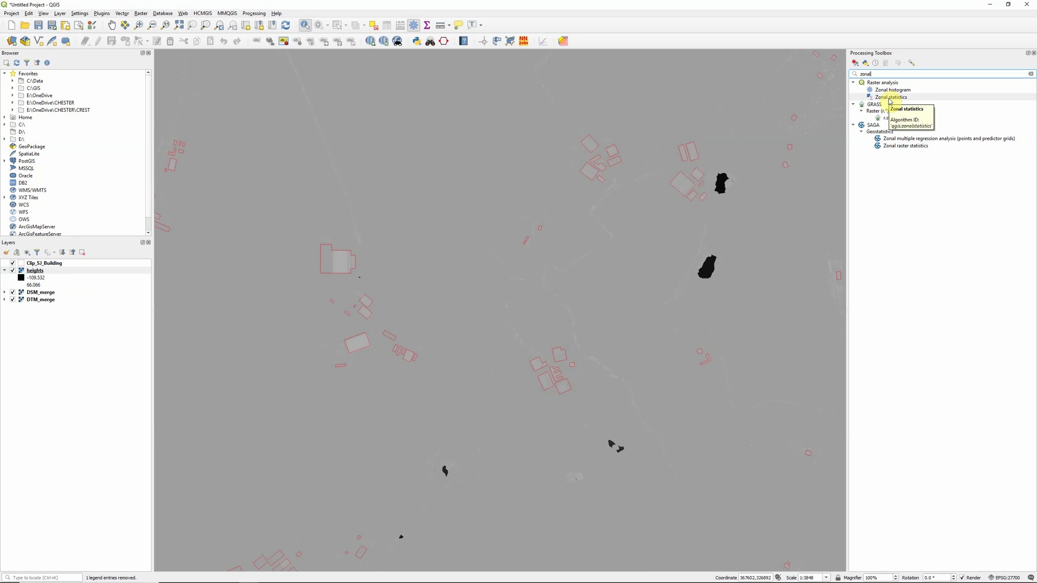
click(890, 99)
Use heights as raster over Clip_SJ_Building zones with output column prefix Height_
double_click(889, 99)
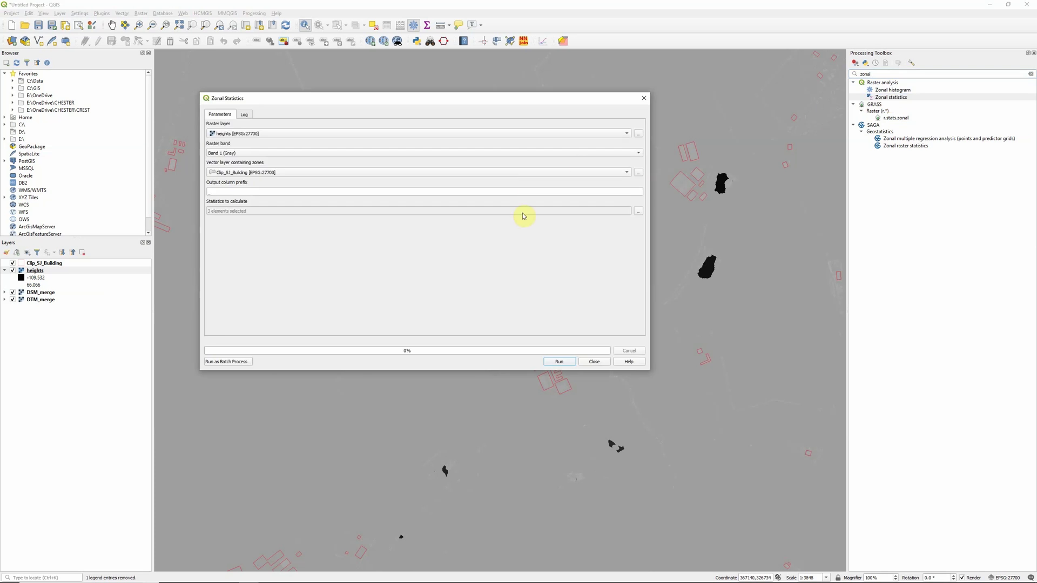
drag(322, 98, 410, 87)
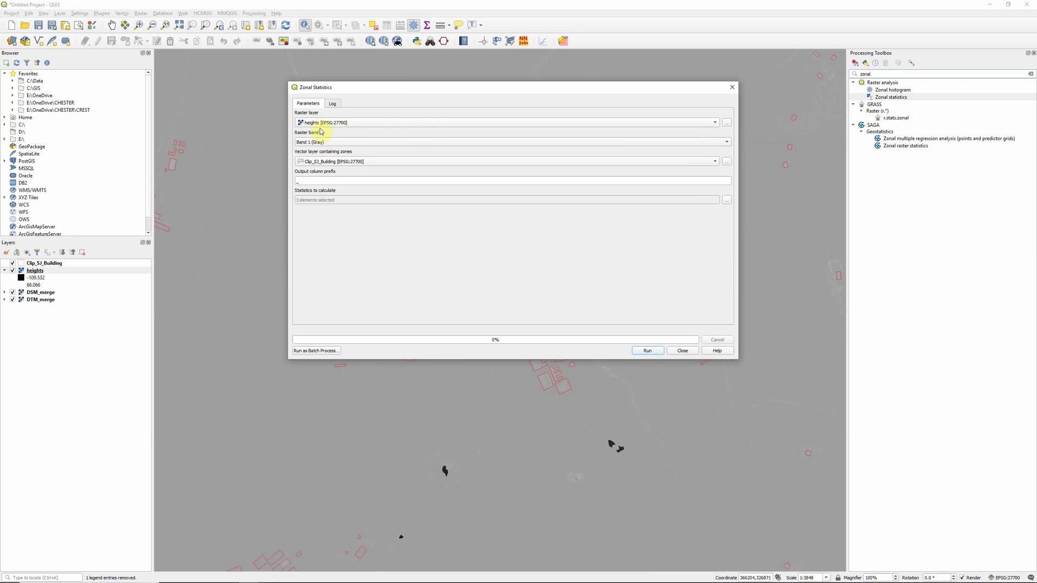
click(353, 123)
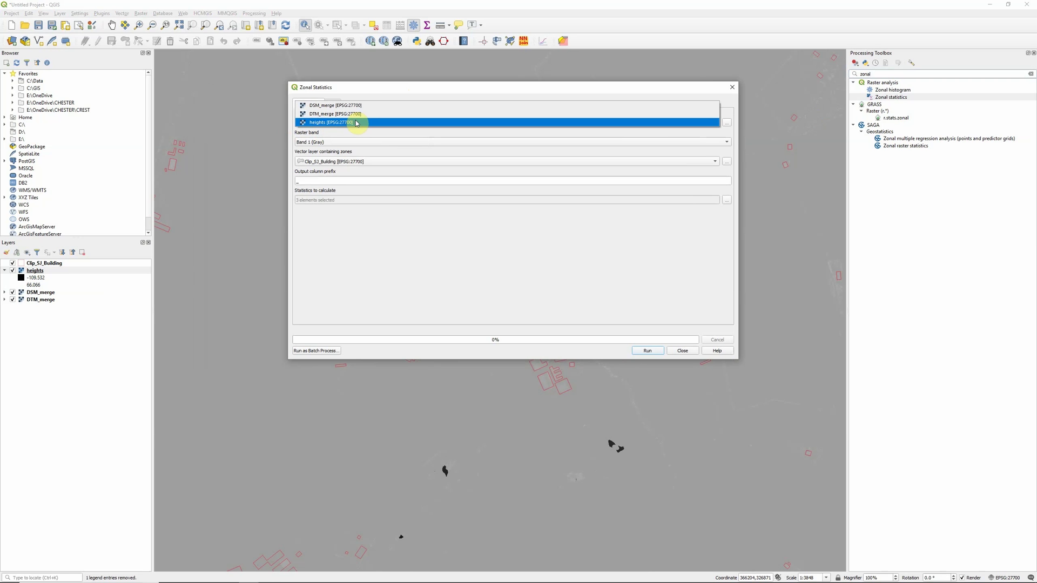
click(355, 123)
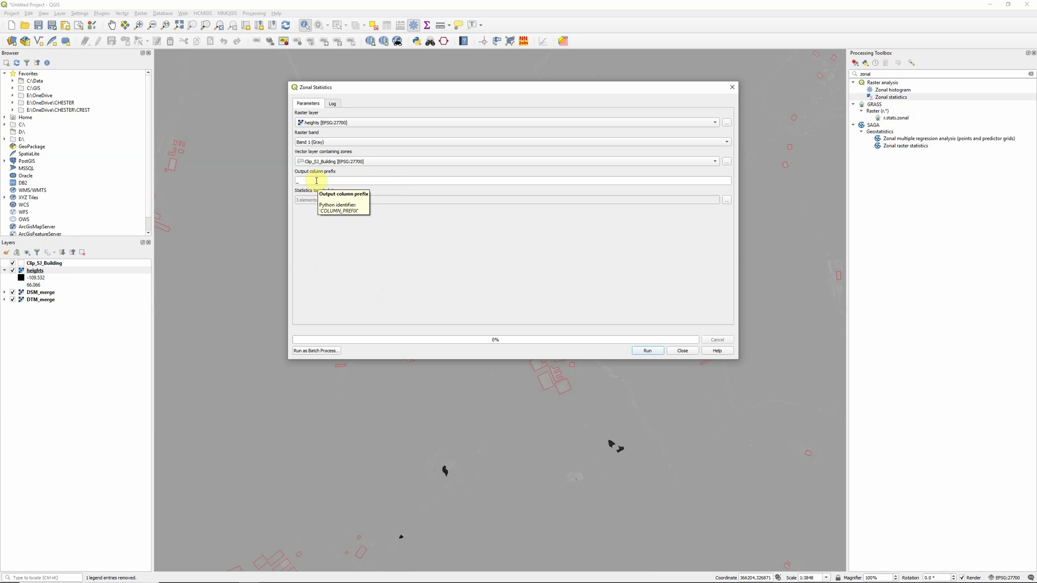
drag(312, 181, 296, 181)
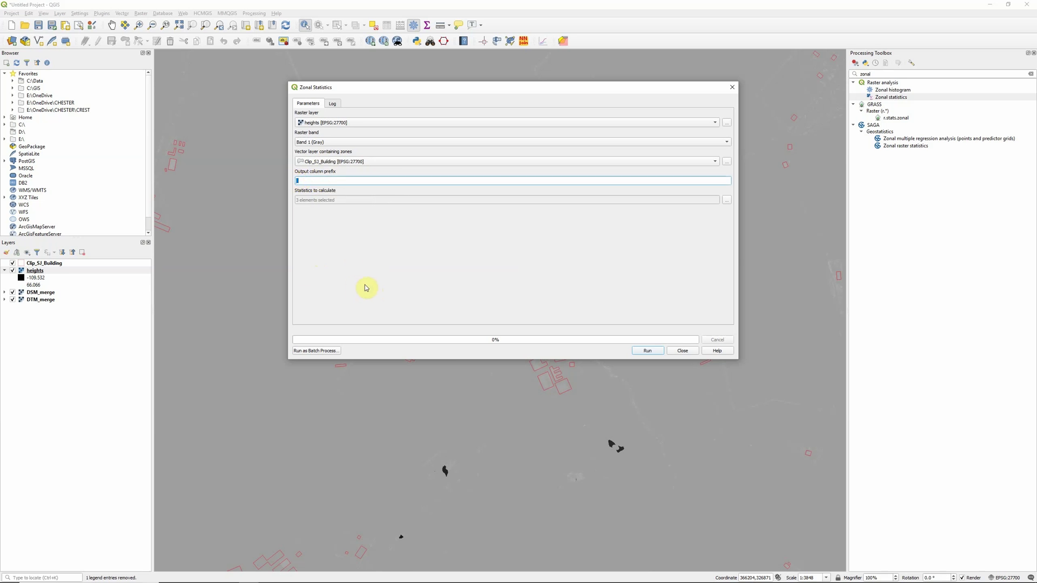
text(Height)
click(727, 202)
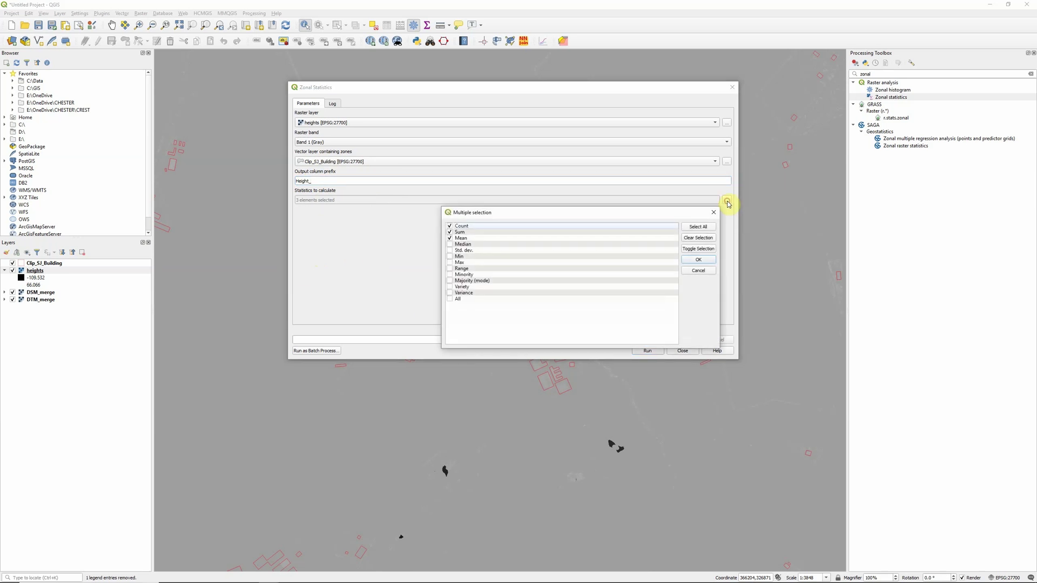
Keep only Mean, Min and Max as statistics, run Zonal statistics, and close the tool
click(449, 227)
click(450, 232)
click(450, 233)
click(450, 238)
click(451, 257)
click(450, 263)
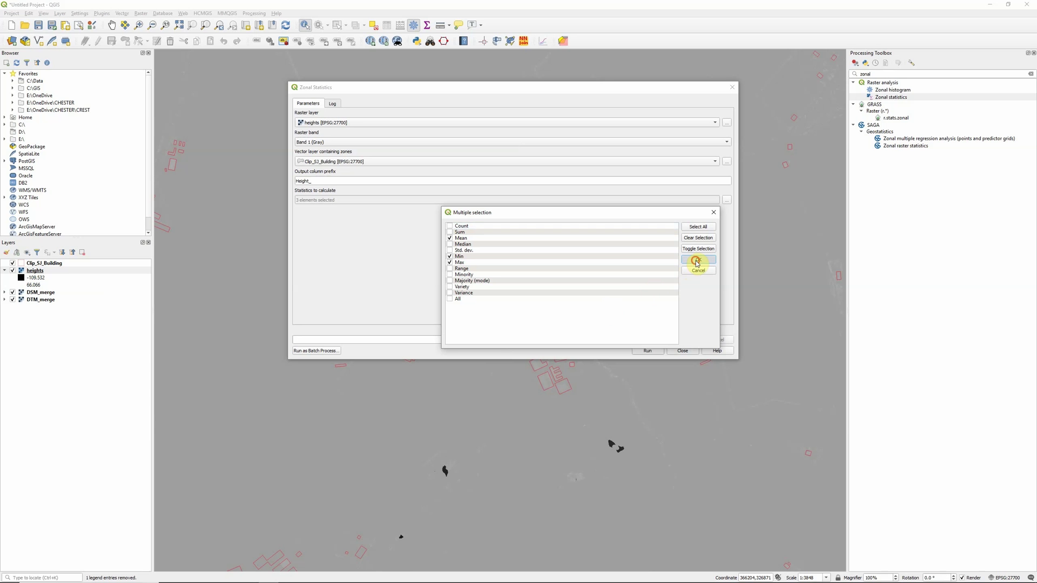
click(697, 263)
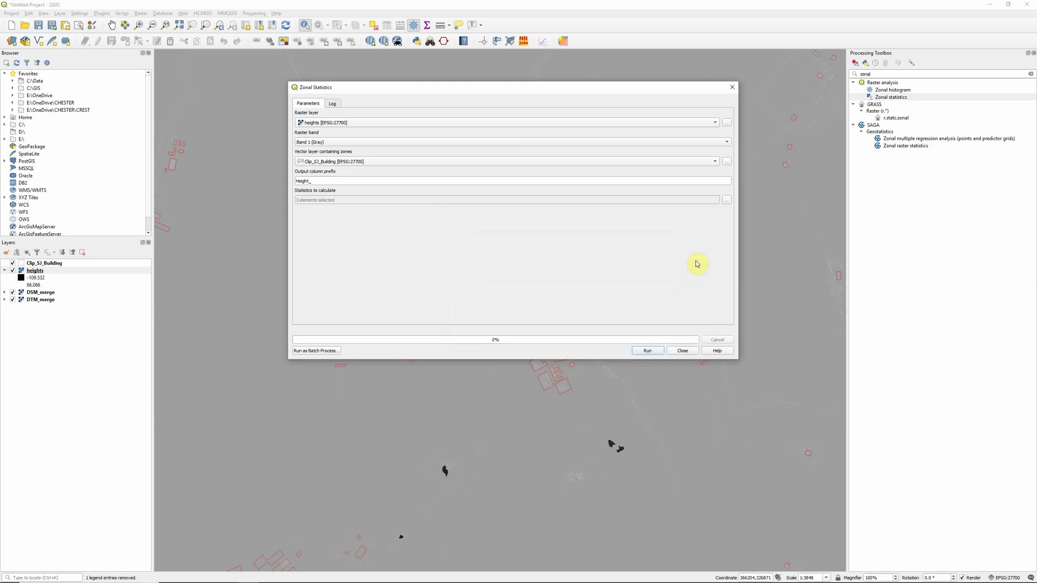
click(645, 351)
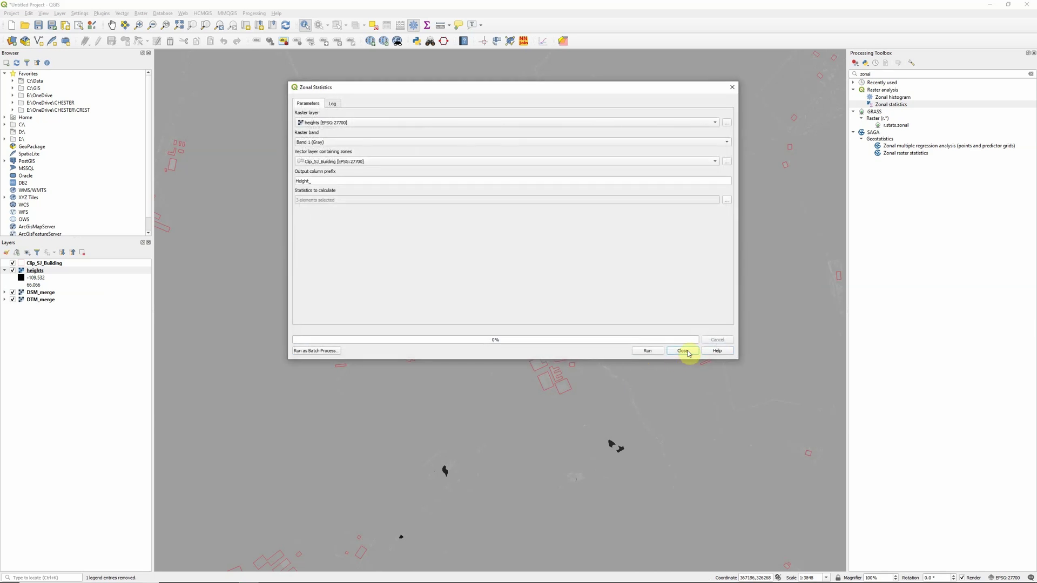
click(688, 352)
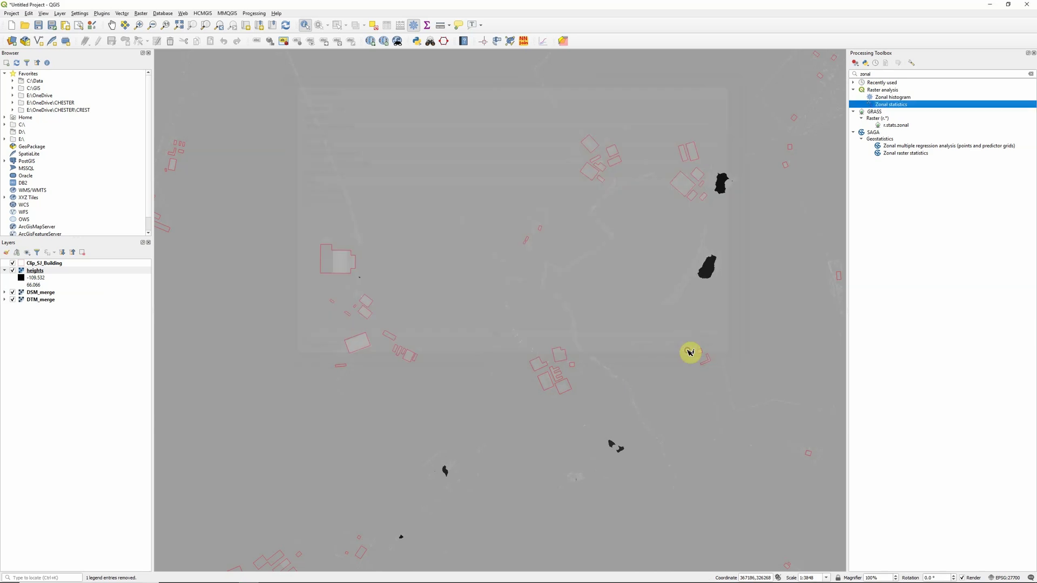
right_click(47, 266)
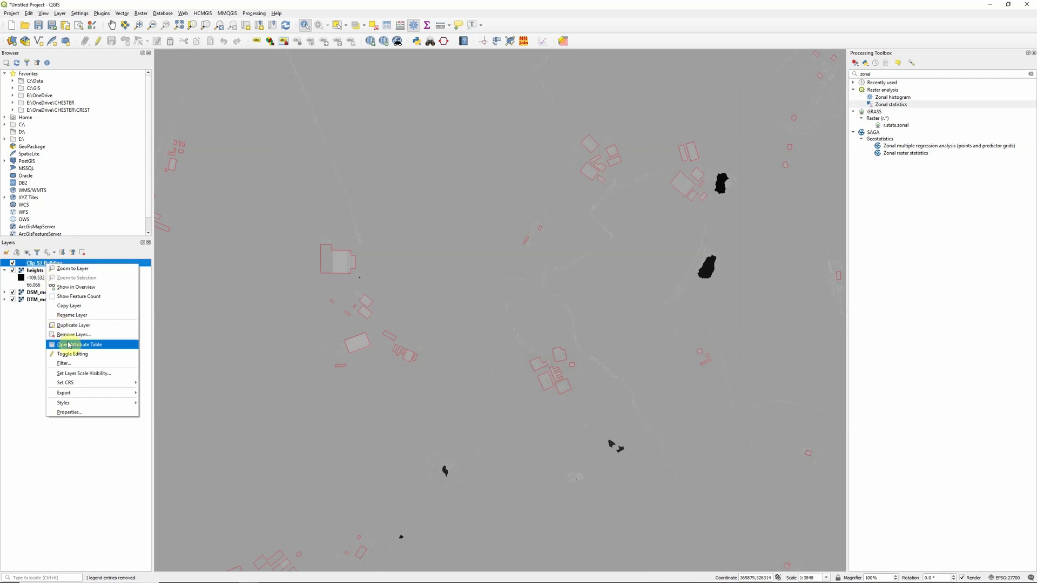
click(84, 341)
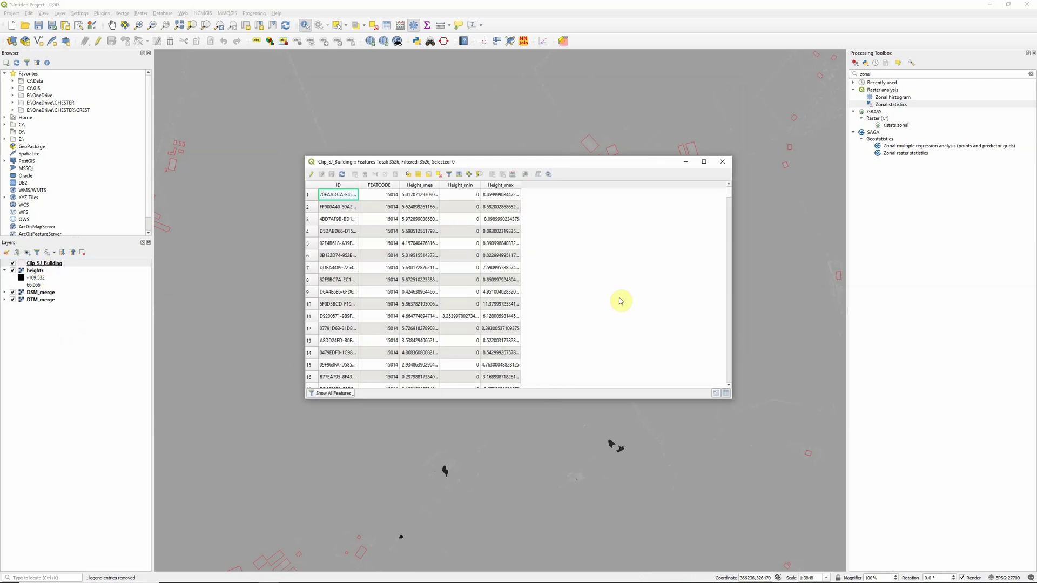
double_click(439, 185)
double_click(484, 185)
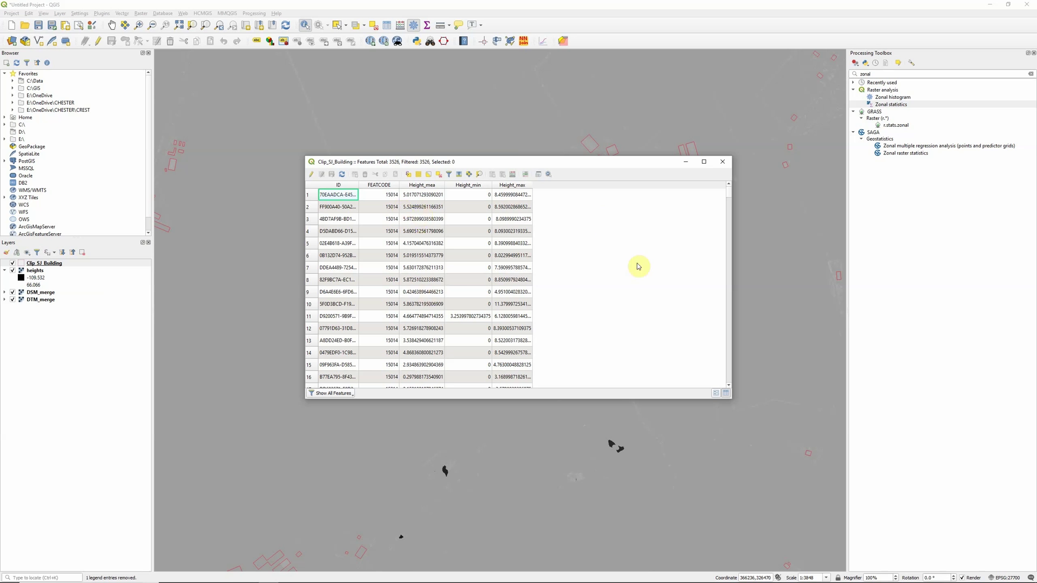
click(722, 161)
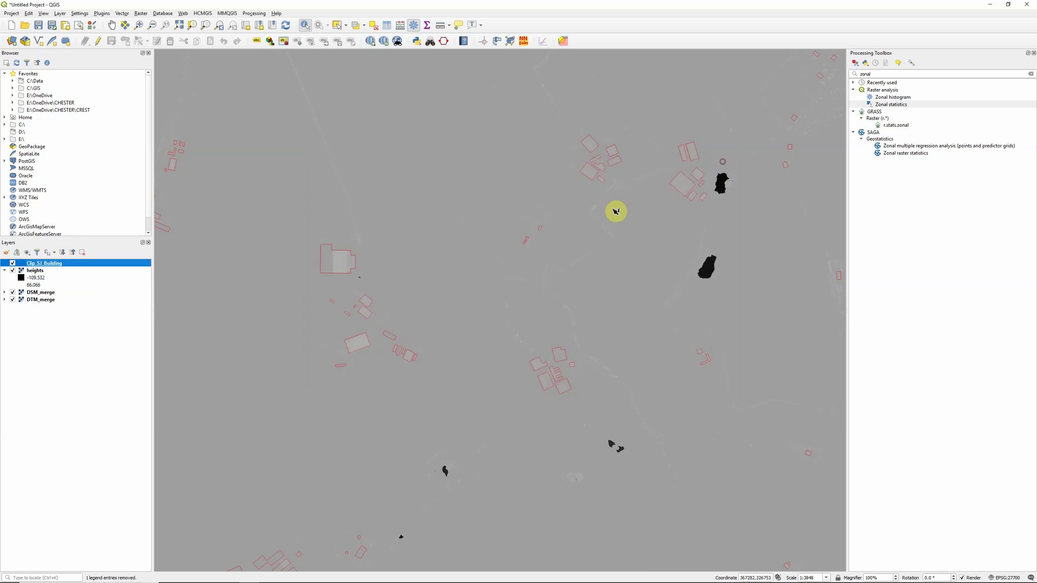
Set Clip_SJ_Building symbology to Graduated on Height_max and classify into five equal-interval classes
right_click(44, 265)
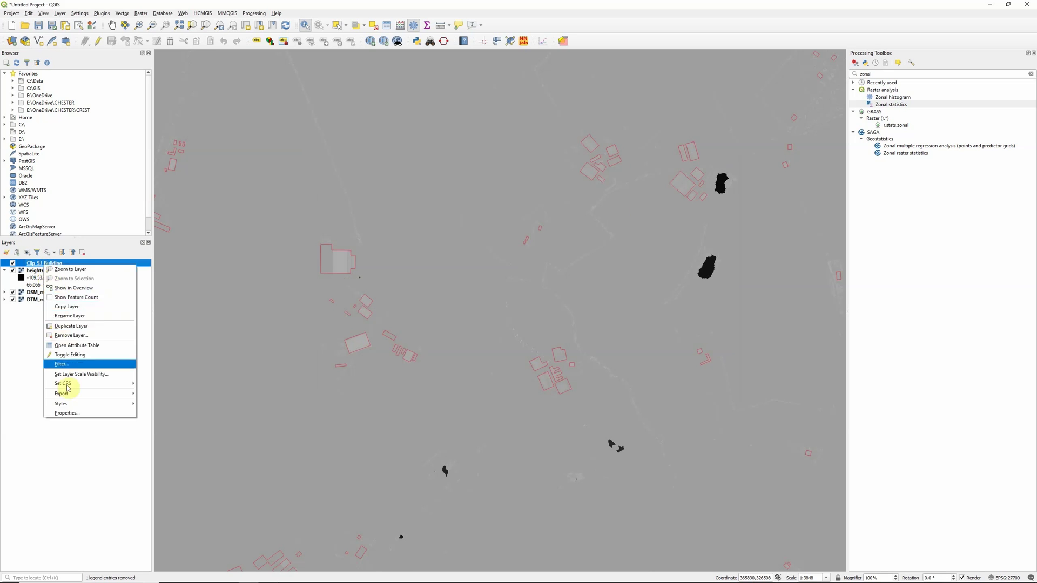
click(69, 415)
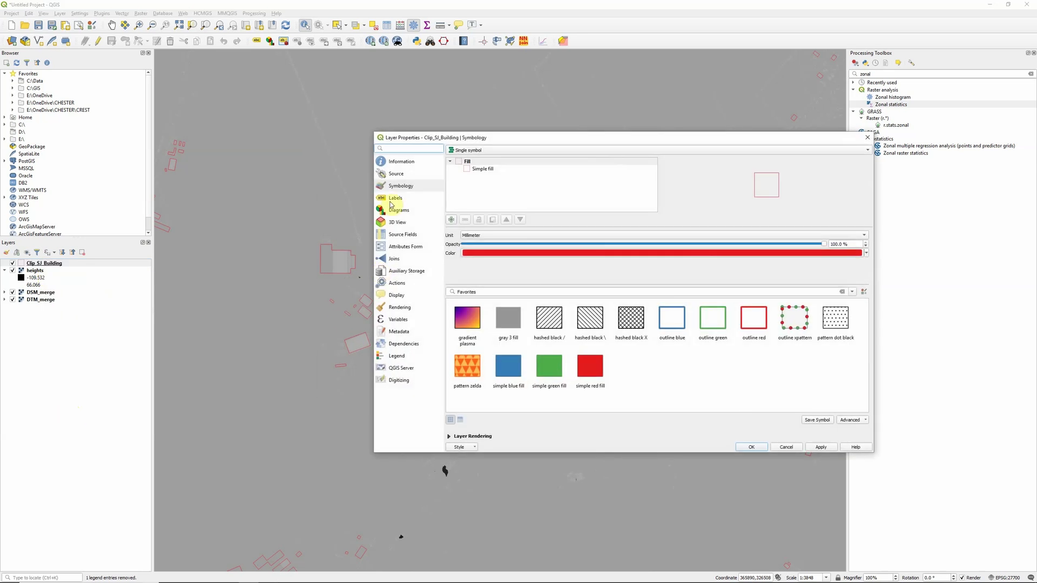
click(491, 151)
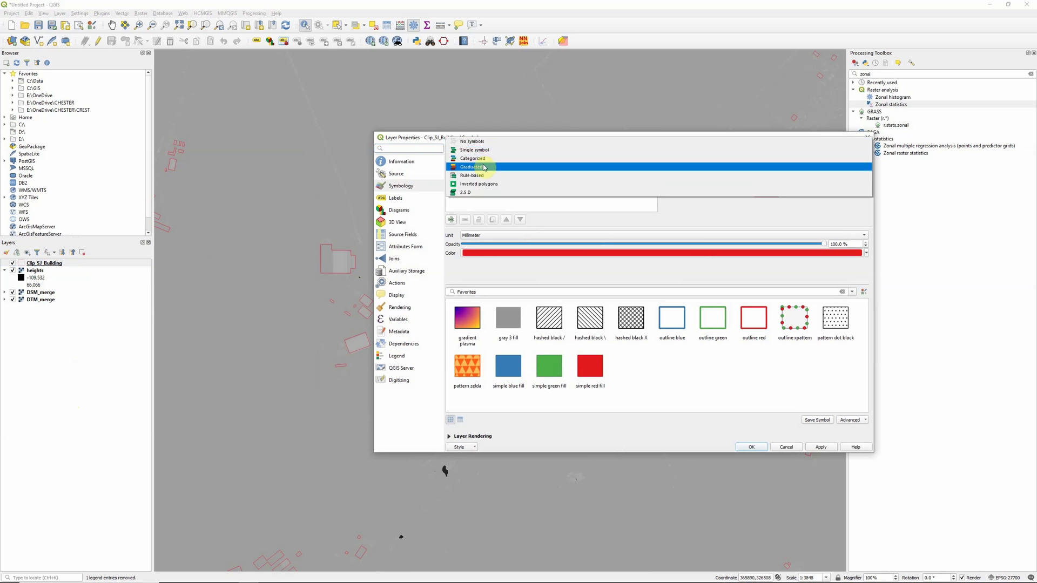
click(485, 169)
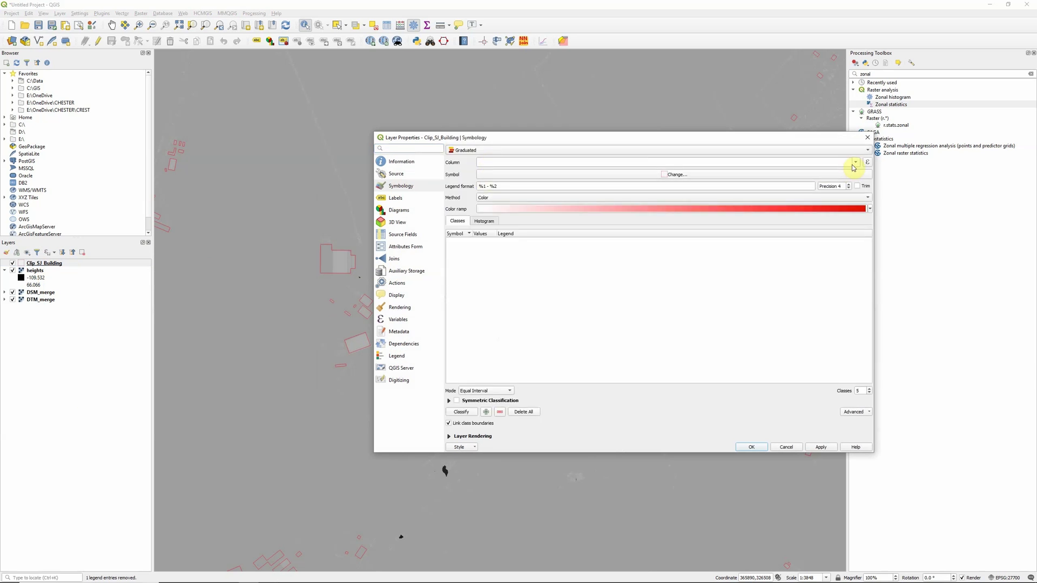
click(853, 163)
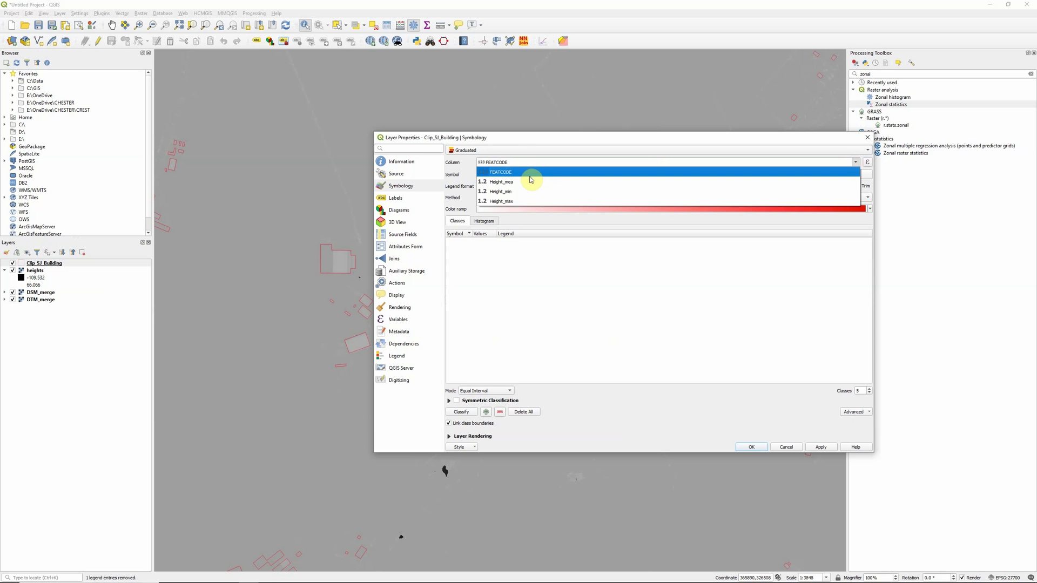
click(504, 201)
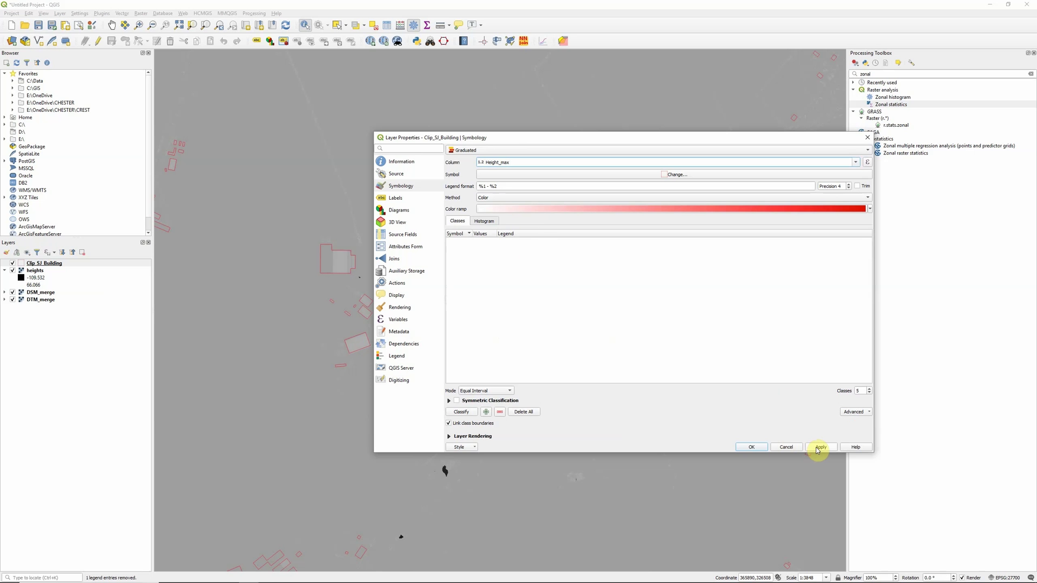
click(459, 413)
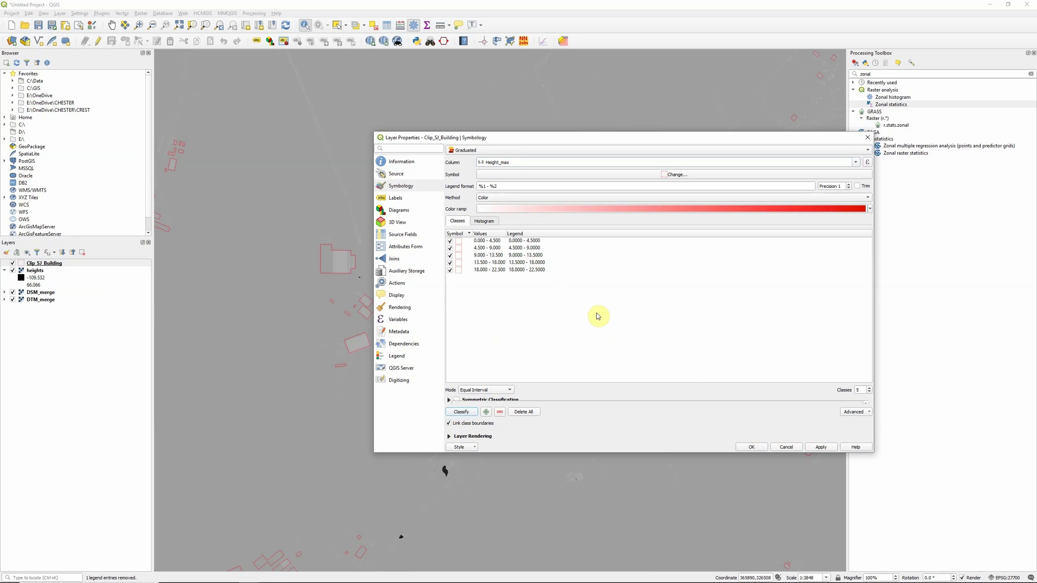
Choose the gray 3 fill as base symbol and apply the graduated red shades to the buildings
click(560, 153)
click(560, 153)
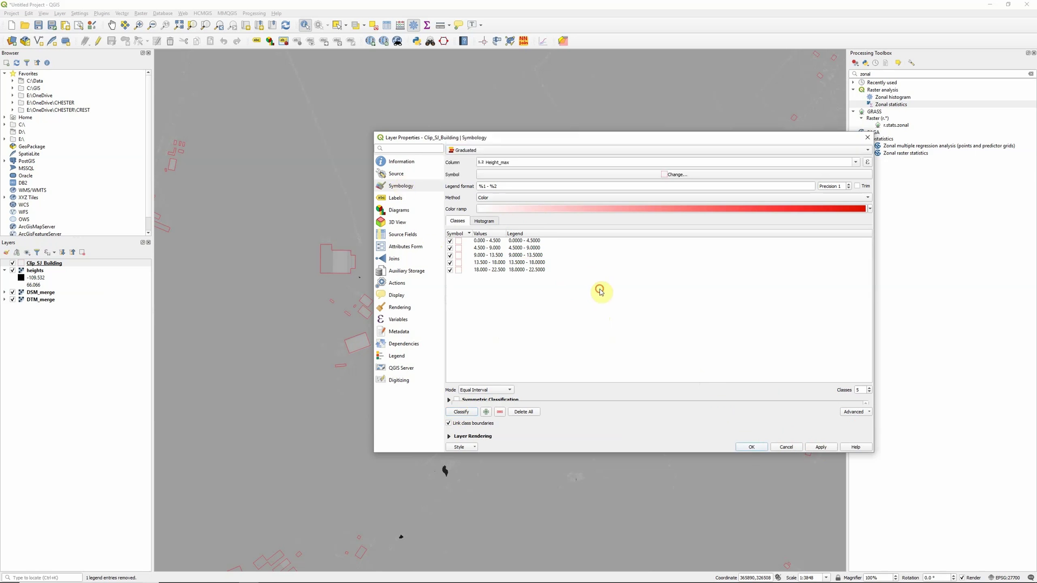
click(639, 178)
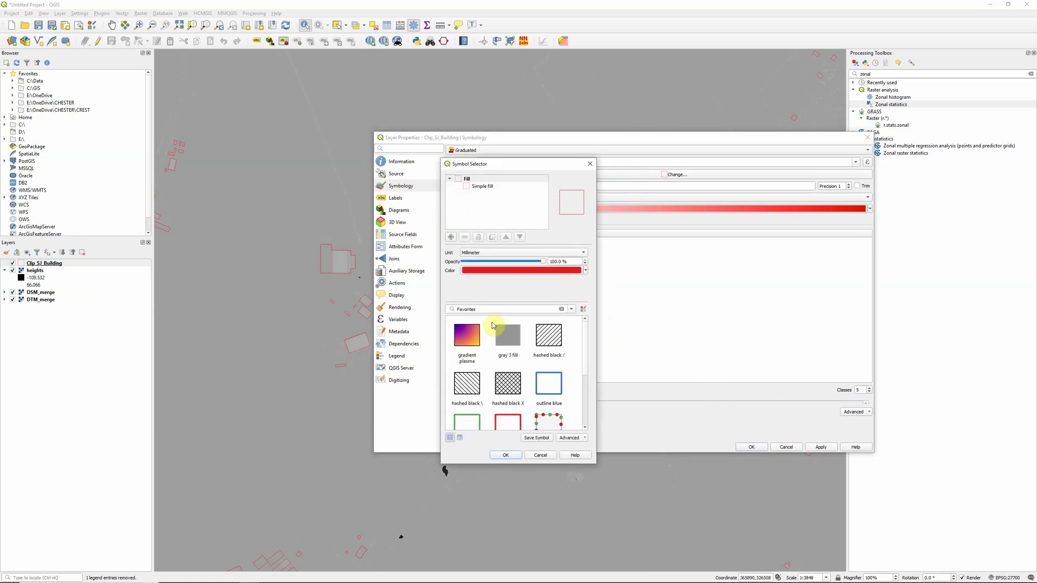
click(507, 340)
click(505, 455)
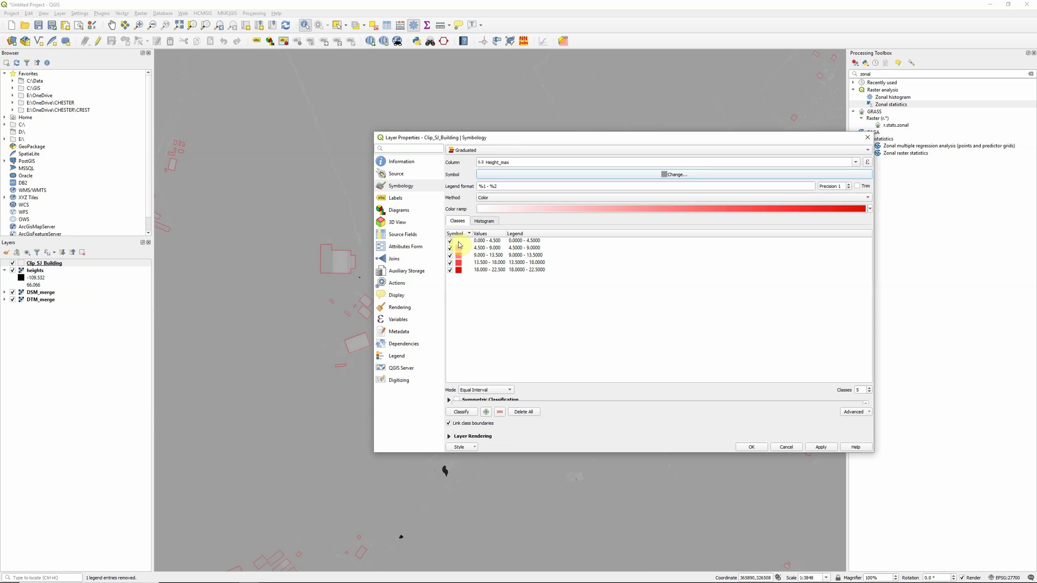
click(829, 449)
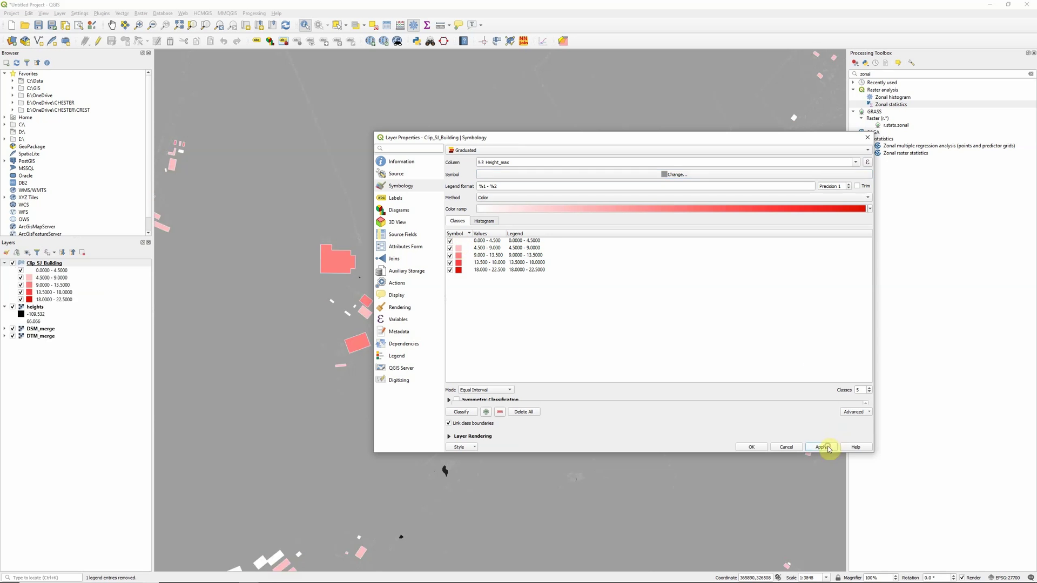
click(751, 447)
scroll(637, 363, down, 1)
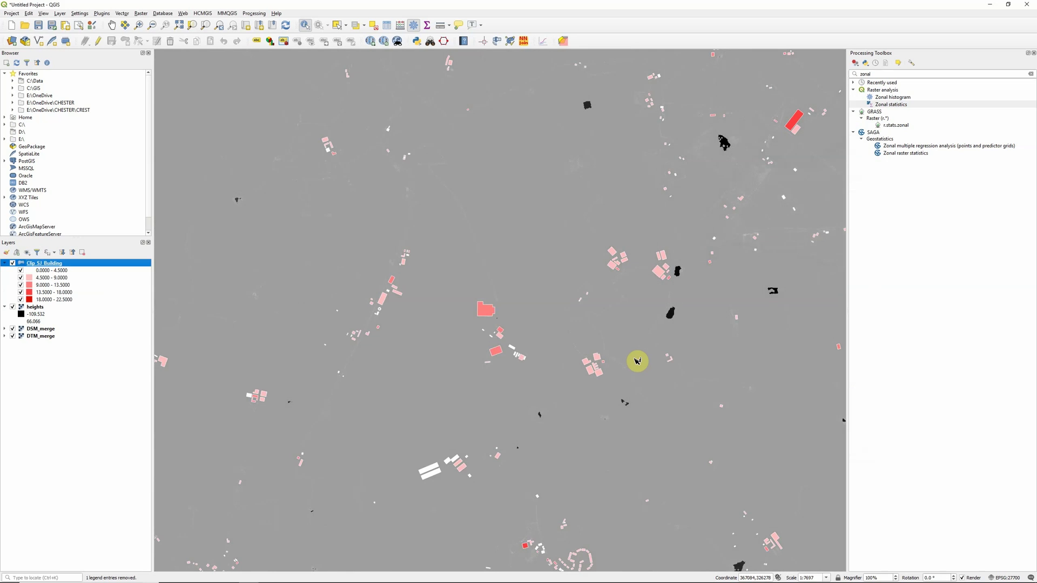